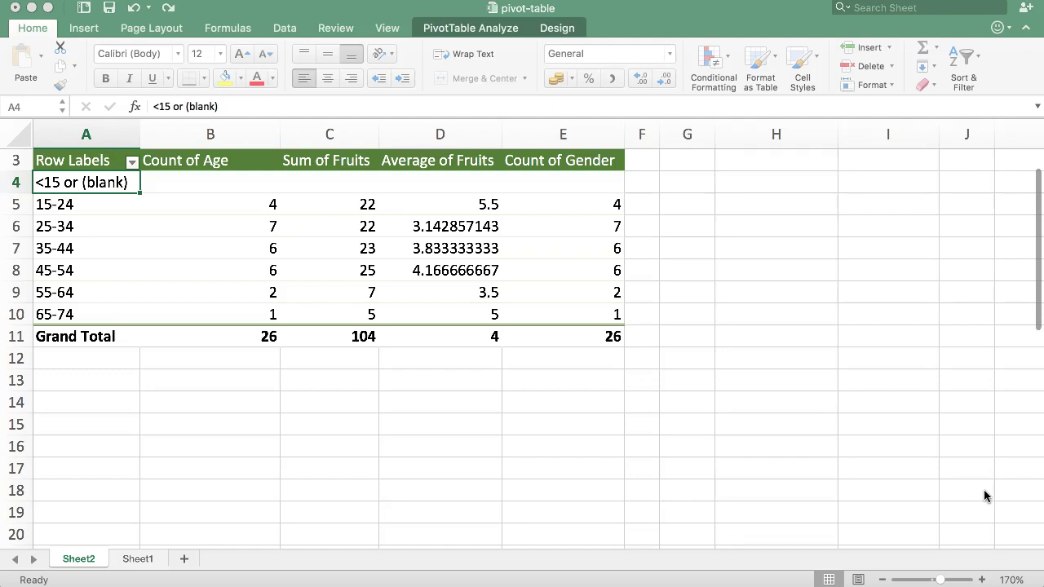
- Review the three healthy-eating questions and the Gender, Age and Fruits source data on Sheet1
click(145, 562)
click(419, 181)
click(430, 206)
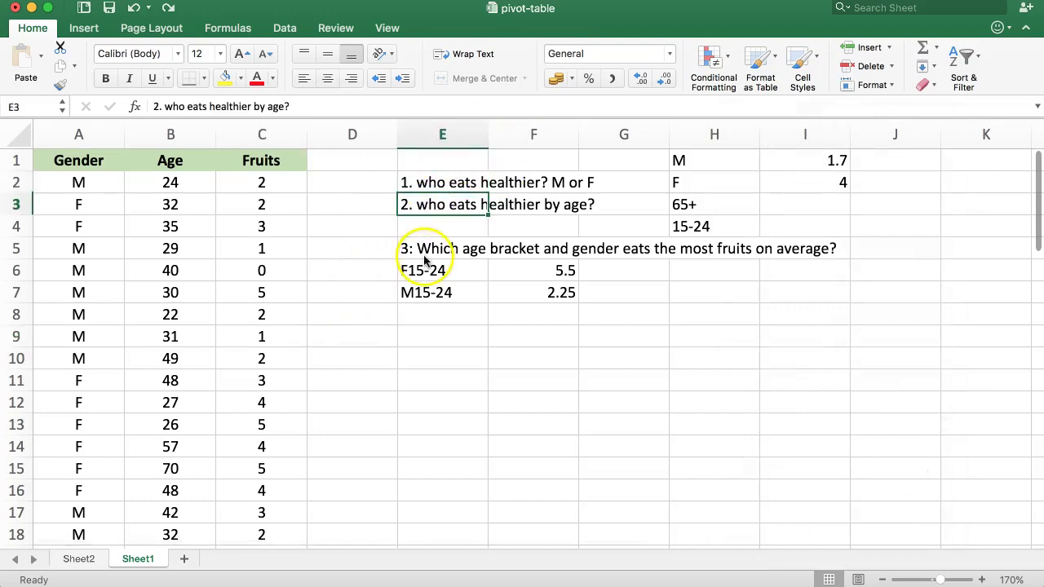
click(425, 255)
drag(78, 183, 261, 380)
click(322, 337)
drag(74, 208, 75, 225)
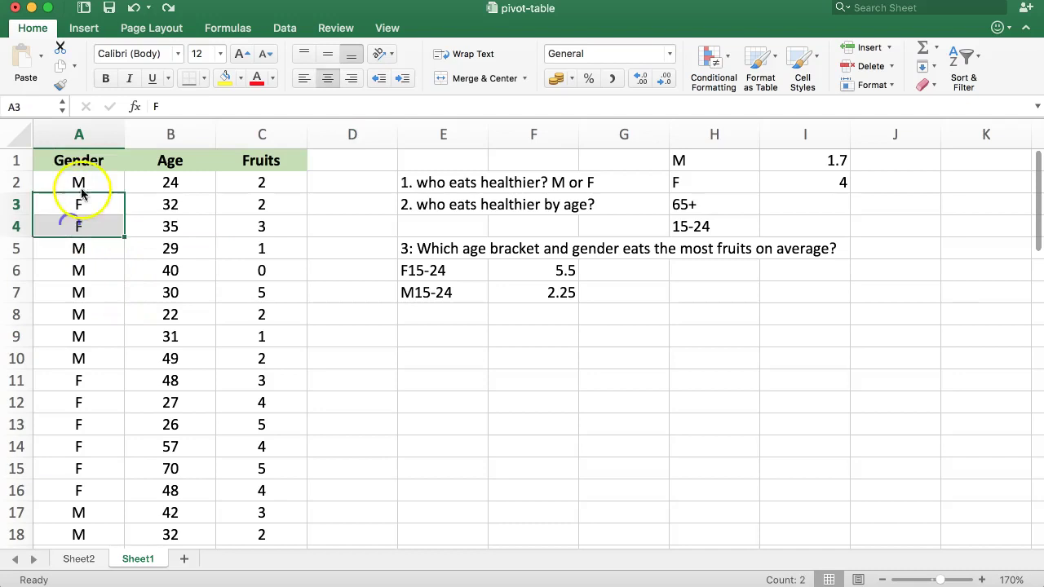
- On Sheet2, include M in the pivot table's Gender filter so that all genders are selected
click(81, 560)
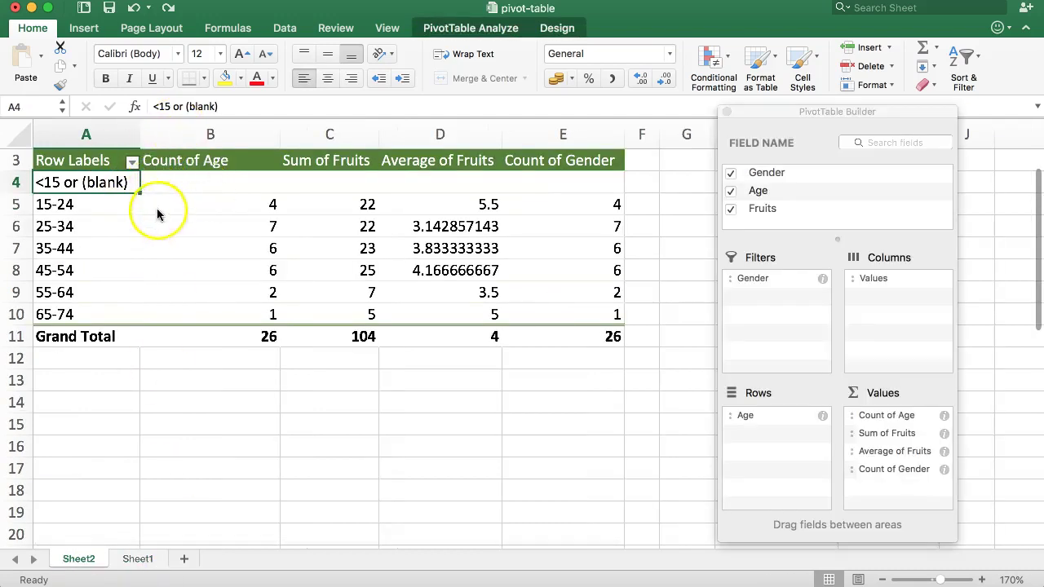
click(131, 161)
click(419, 291)
scroll(367, 244, up, 2)
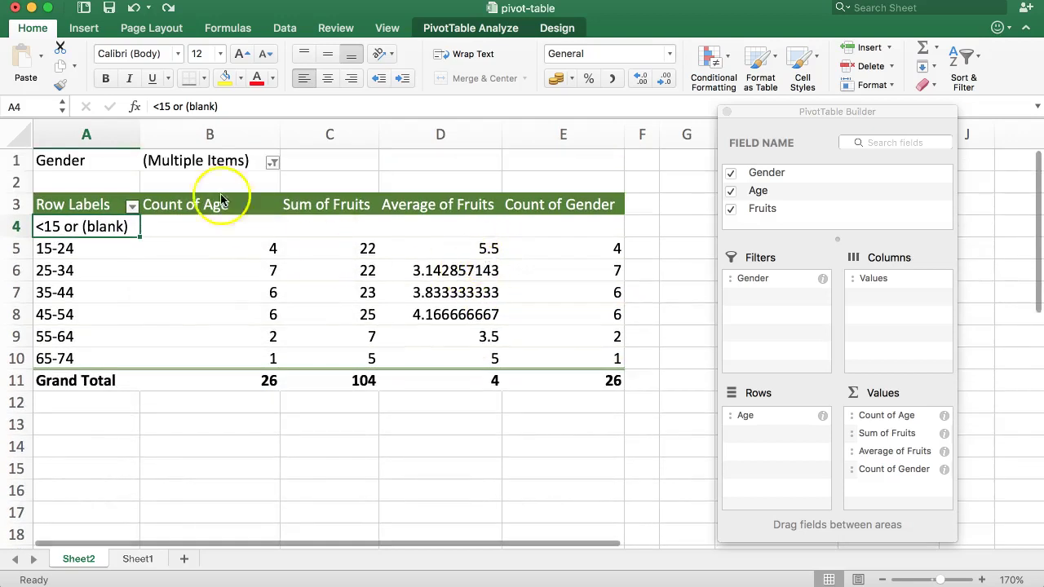
click(273, 162)
click(330, 244)
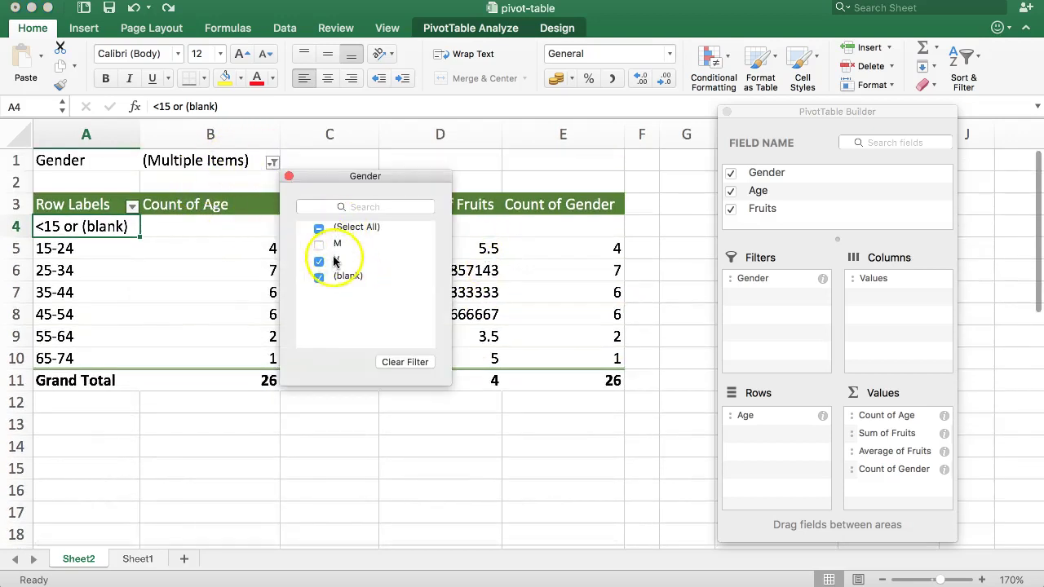
click(320, 241)
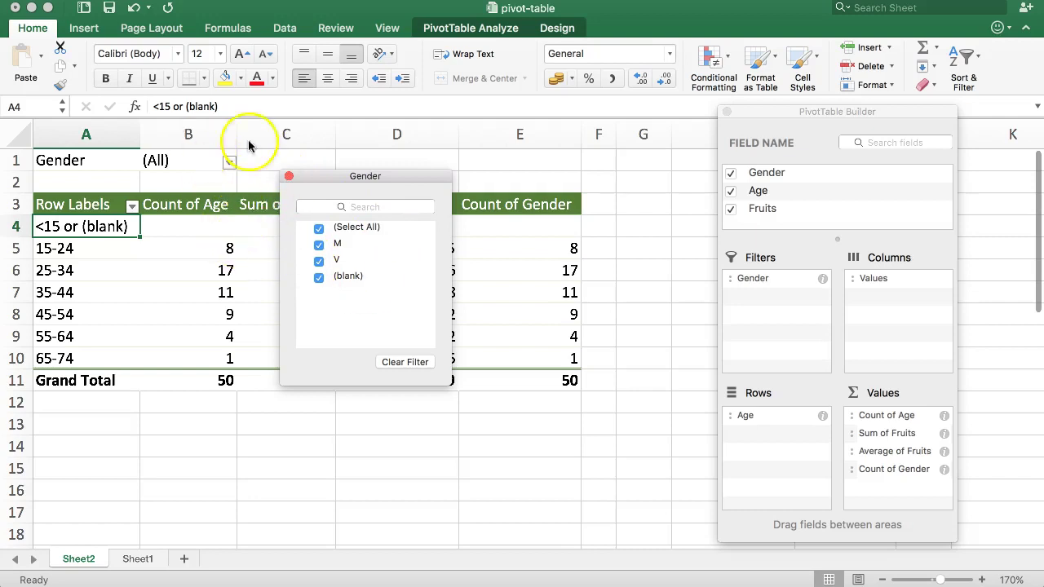
click(288, 176)
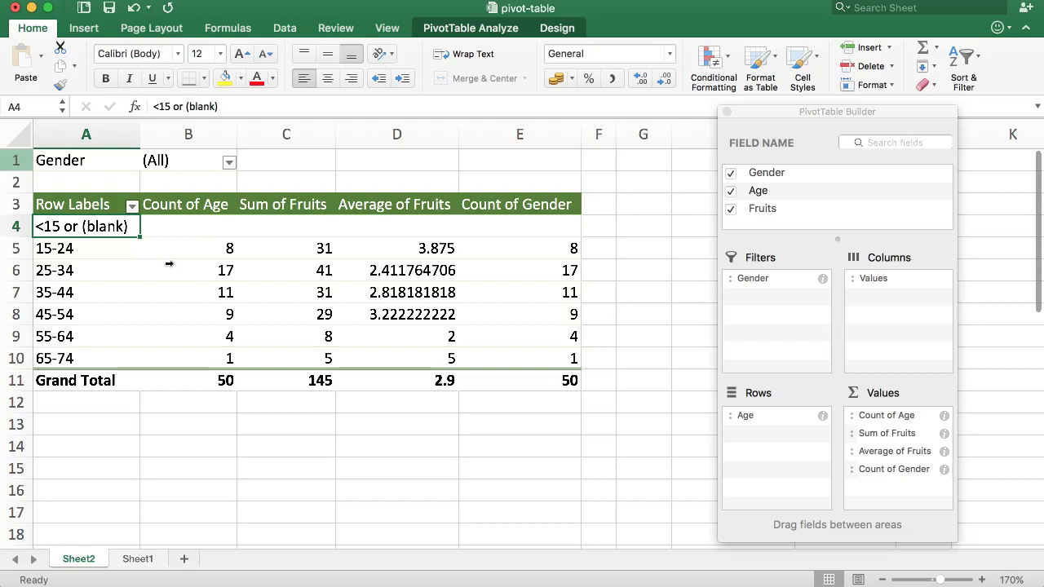
- Ungroup the age brackets in the pivot table's row labels into individual ages
click(205, 257)
mouse_move(161, 261)
mouse_down()
mouse_move(85, 296)
mouse_move(76, 243)
mouse_up()
click(76, 243)
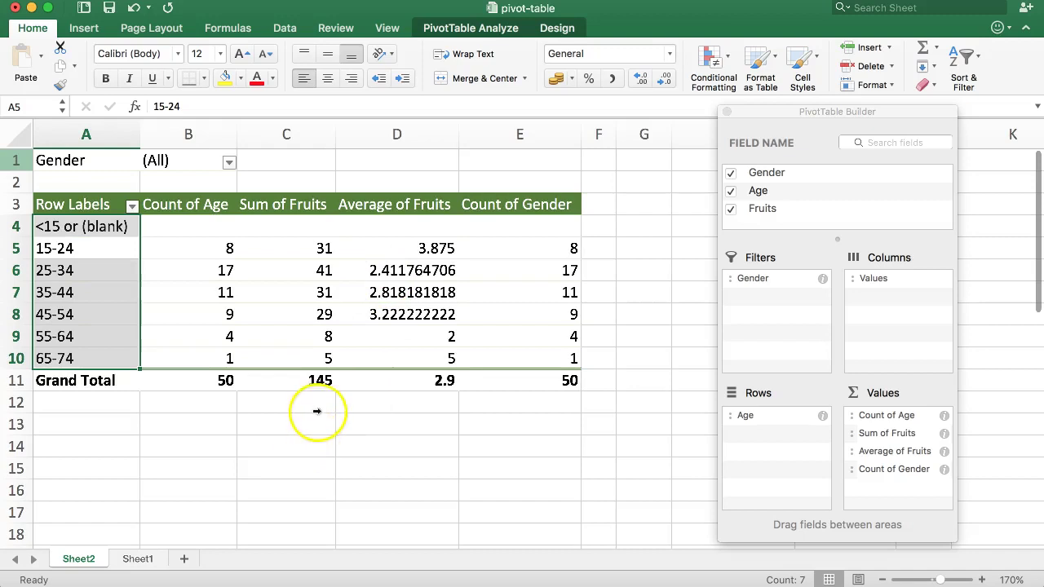
drag(68, 238, 93, 237)
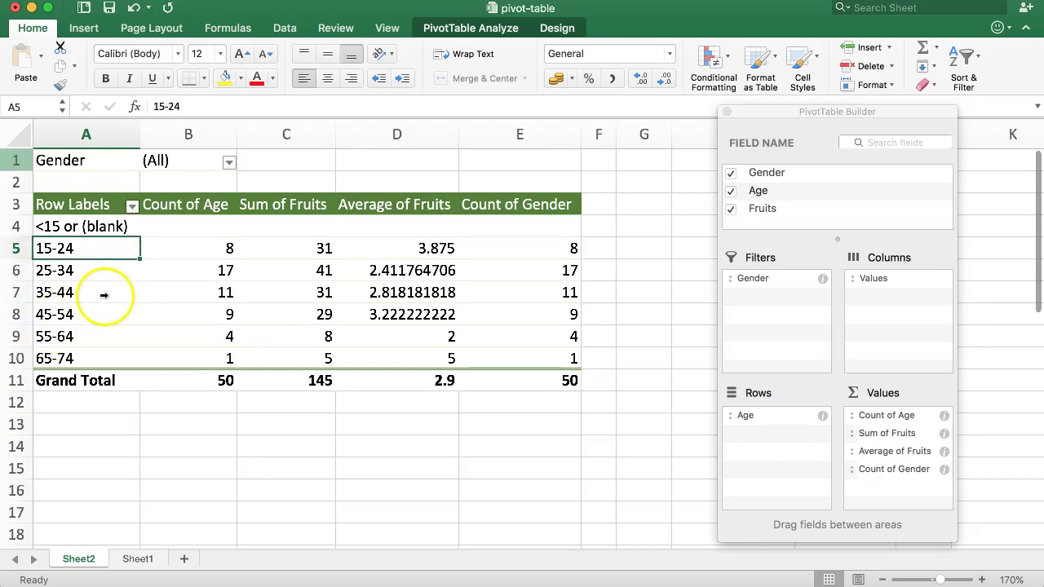
right_click(89, 254)
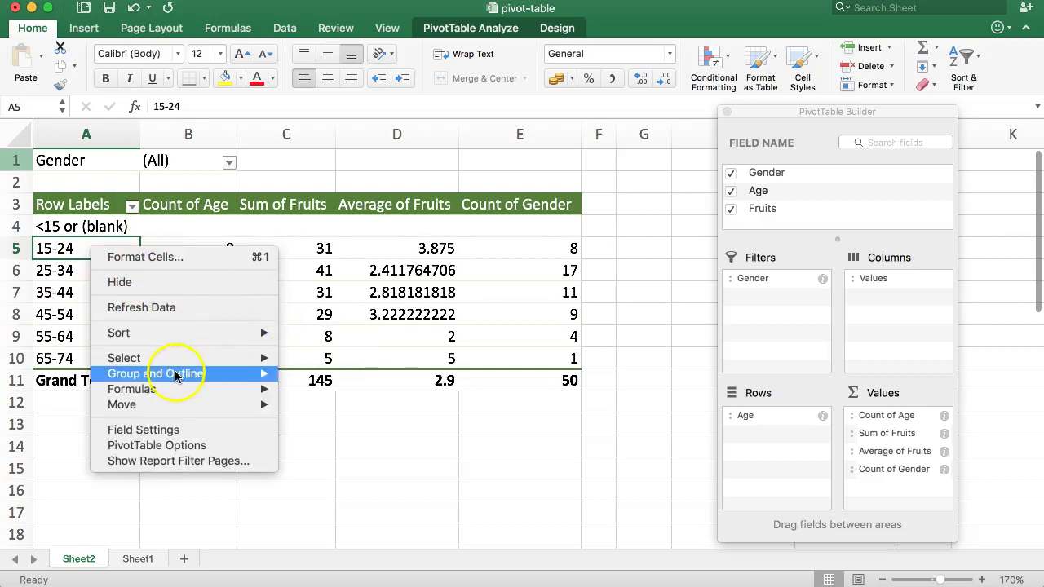
mouse_move(148, 376)
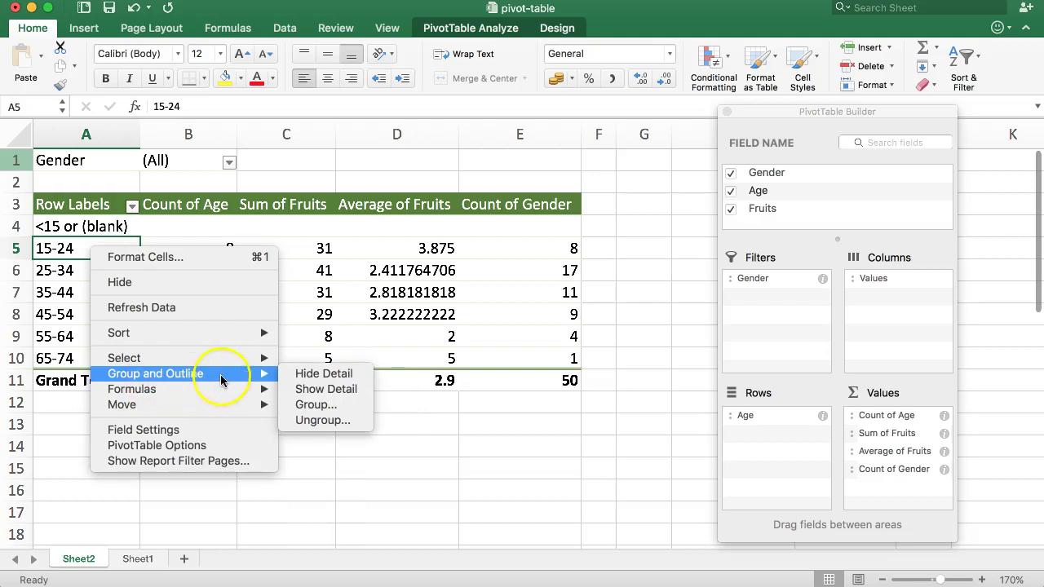
click(311, 423)
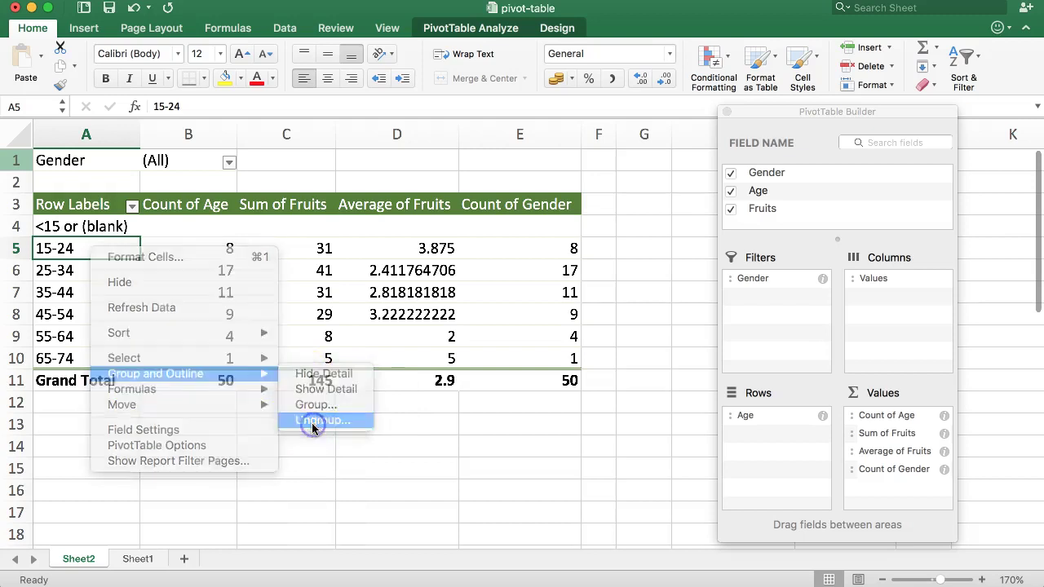
click(159, 336)
- Group the pivot table's ages starting at 19 and ending at 70, in intervals of 5
scroll(97, 332, down, 1)
scroll(97, 332, down, 10)
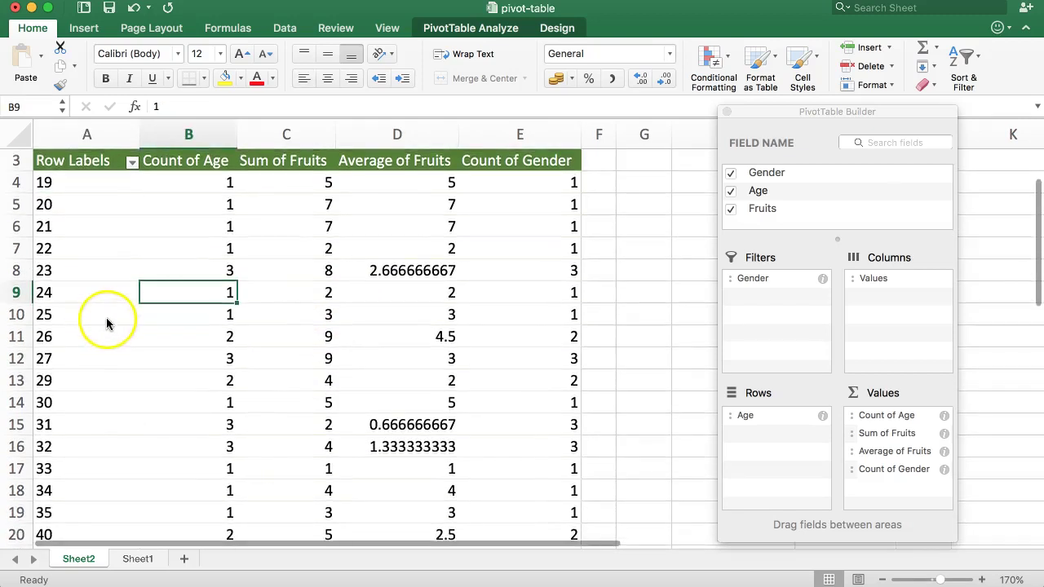
scroll(109, 322, down, 3)
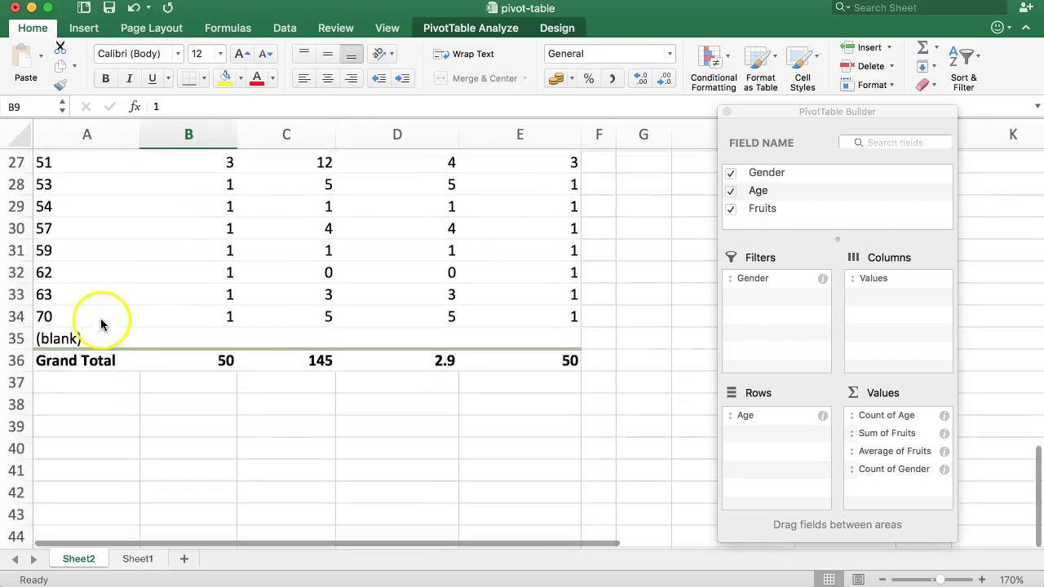
scroll(92, 318, up, 2)
scroll(92, 317, up, 12)
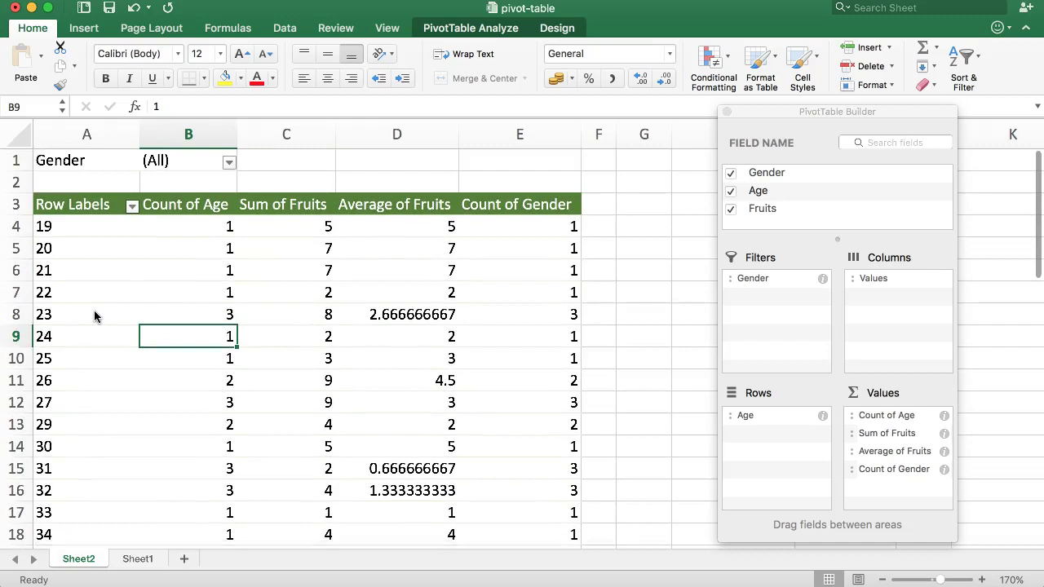
click(55, 229)
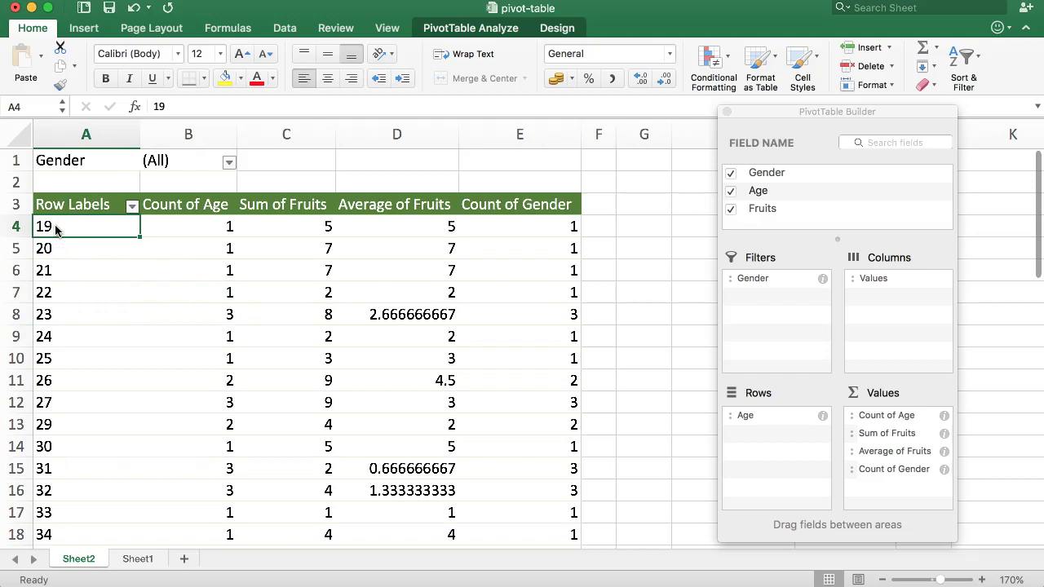
right_click(56, 229)
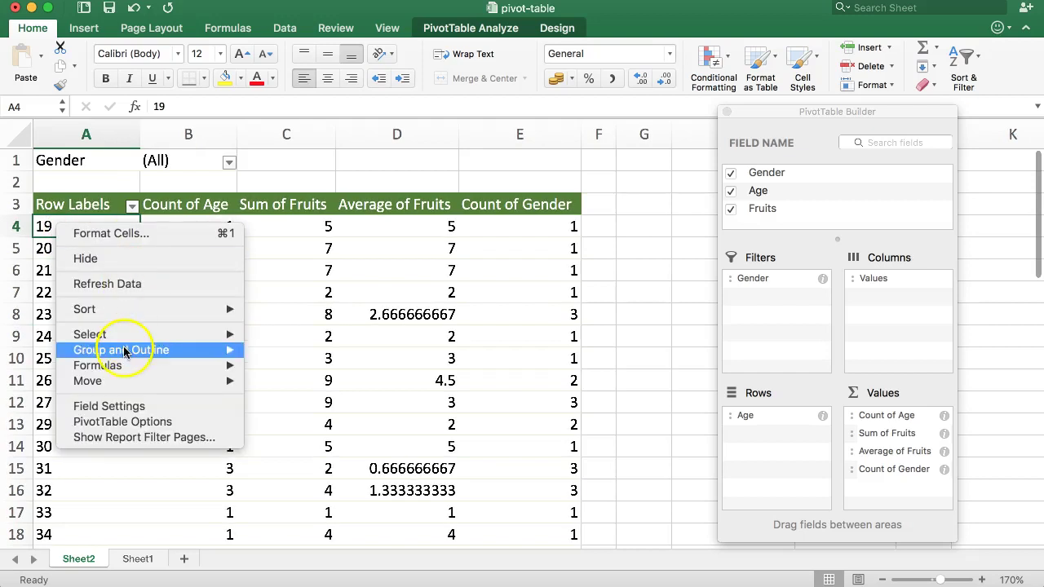
mouse_move(115, 353)
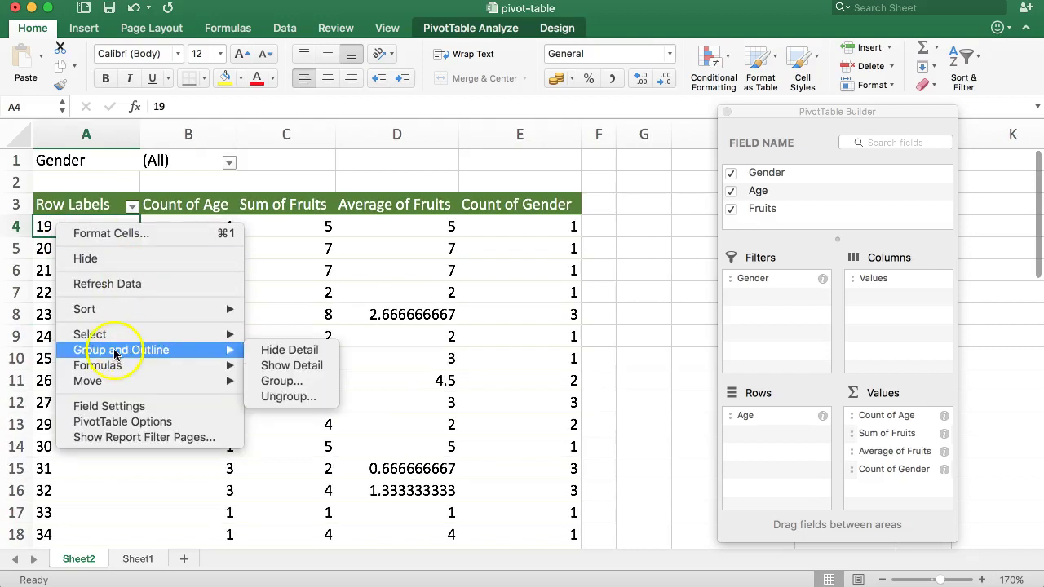
click(278, 380)
drag(289, 319, 584, 233)
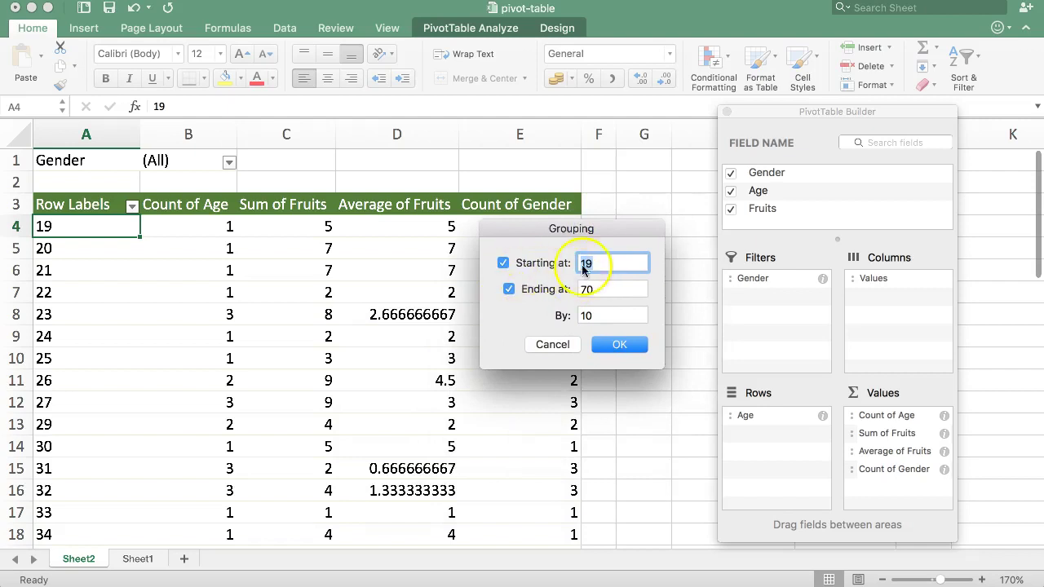
double_click(617, 289)
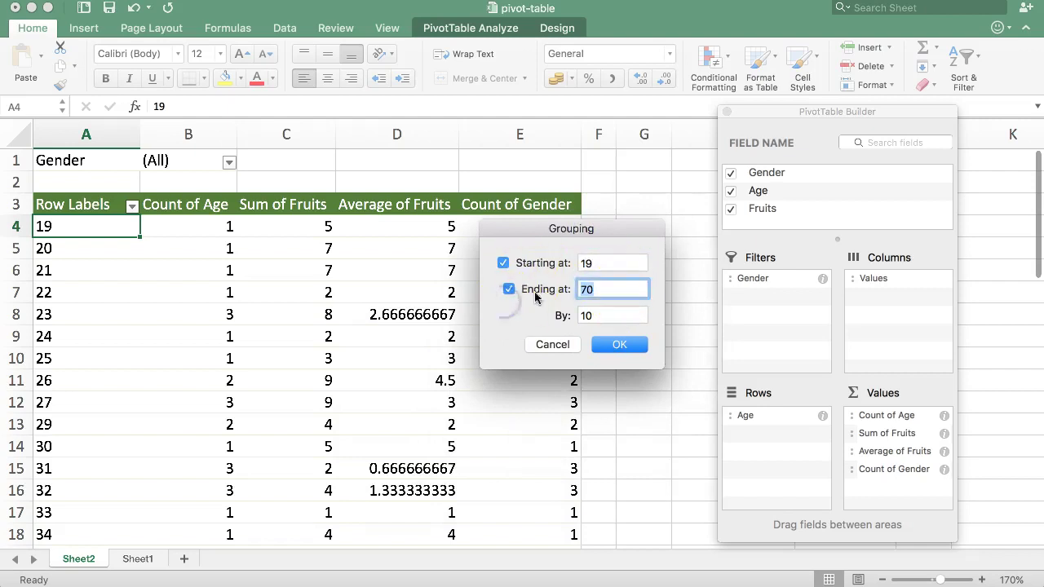
double_click(600, 318)
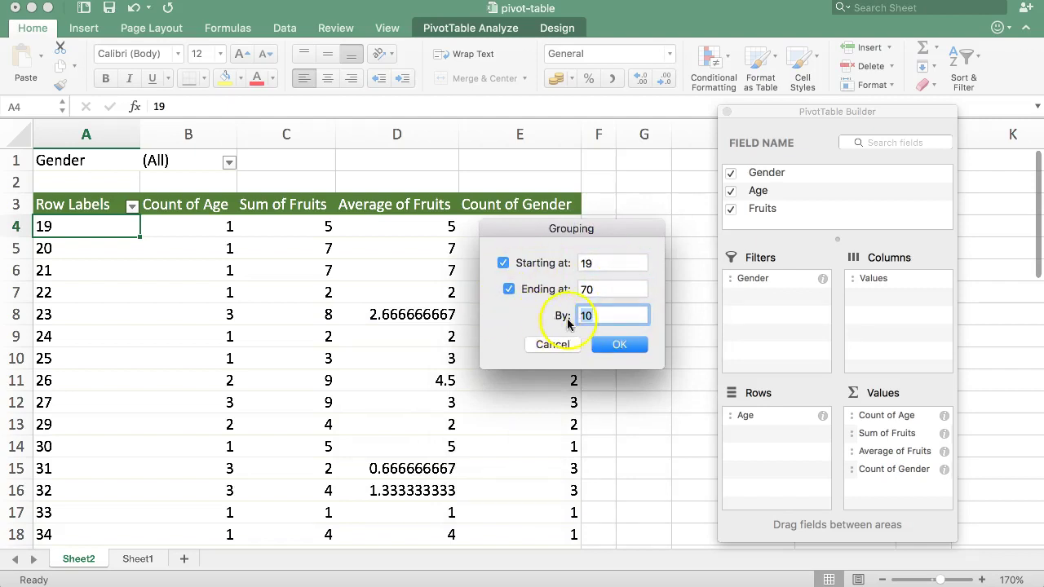
click(620, 346)
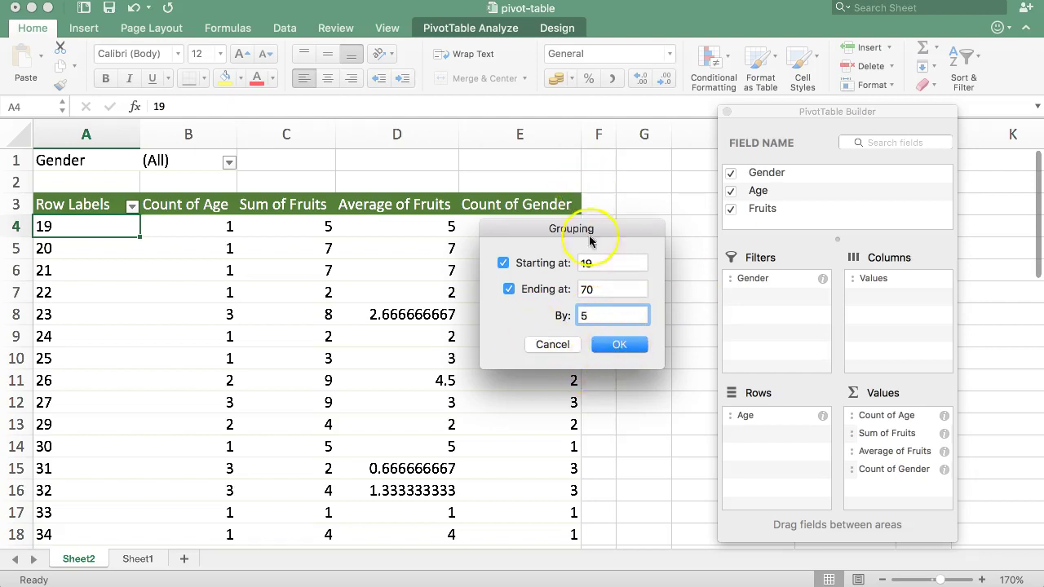
click(618, 346)
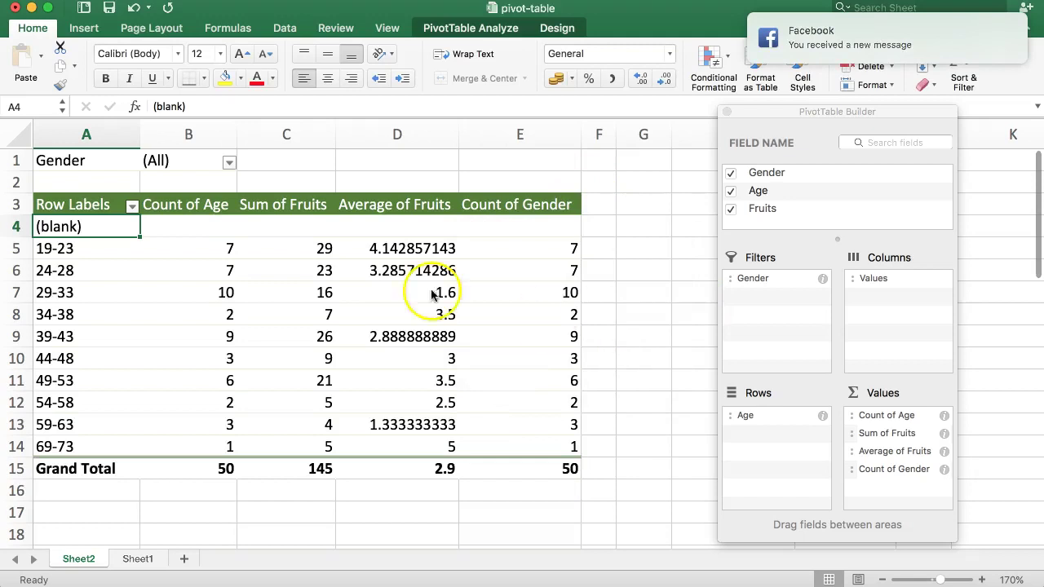
- Examine the five-year age brackets in the pivot table, from 19-23 through 69-73
click(193, 268)
drag(39, 243, 49, 447)
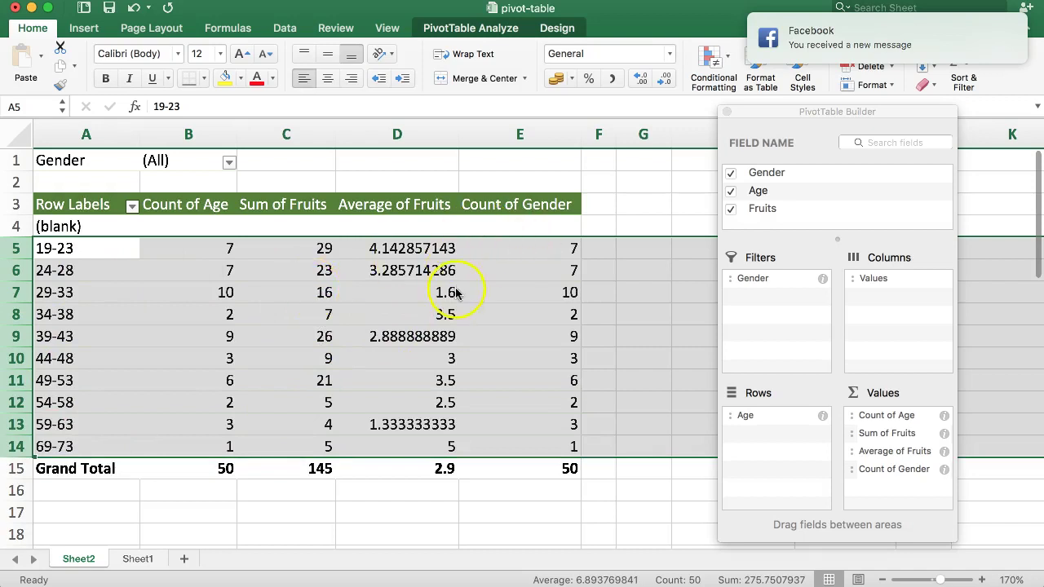
click(71, 271)
click(91, 255)
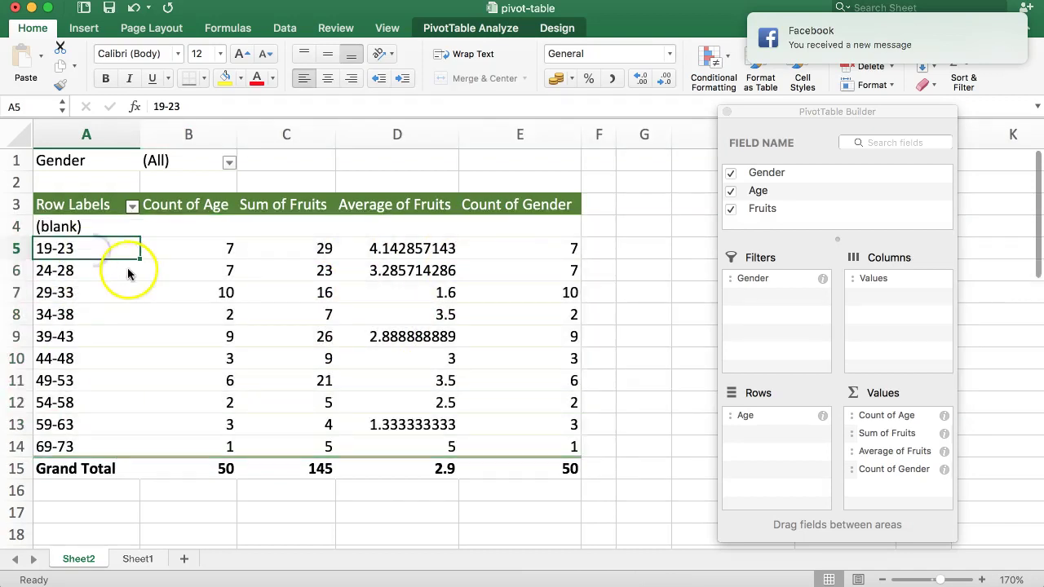
click(70, 269)
click(63, 295)
click(58, 332)
click(62, 358)
click(64, 379)
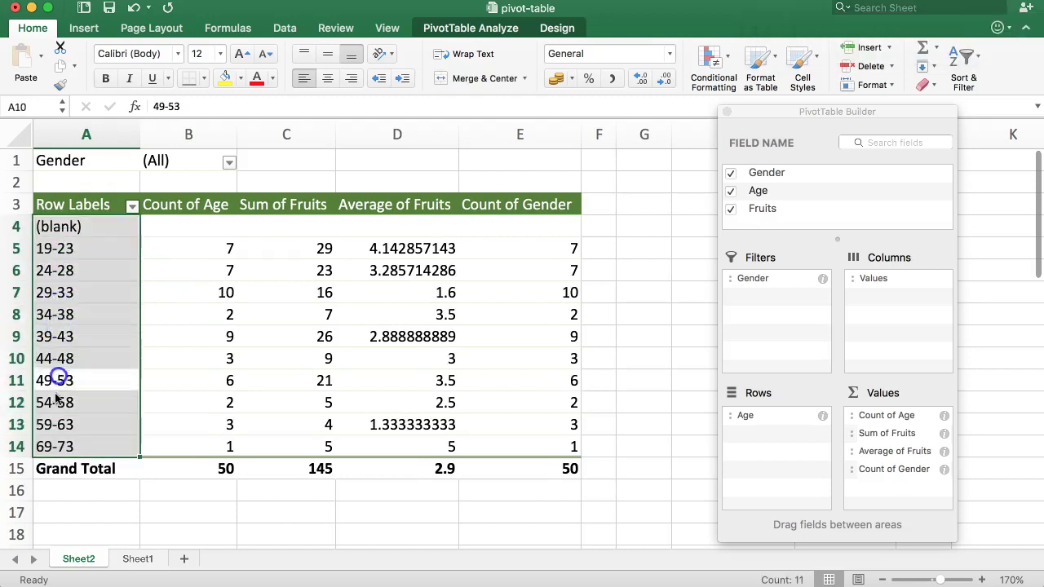
click(63, 403)
click(72, 447)
click(74, 422)
click(79, 380)
click(81, 338)
click(86, 292)
click(98, 249)
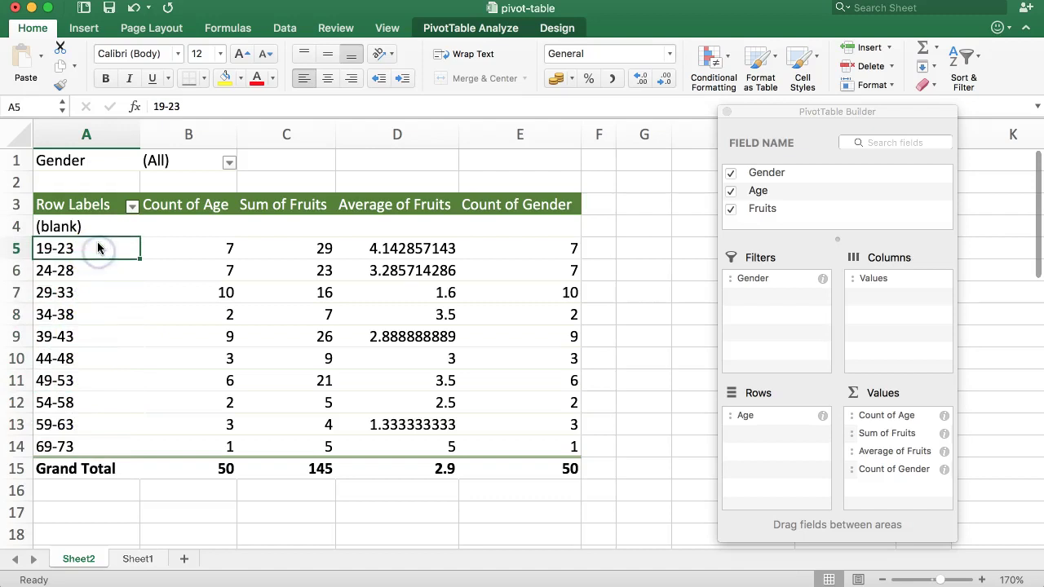
- Hide the (blank) row label in the pivot table
click(78, 227)
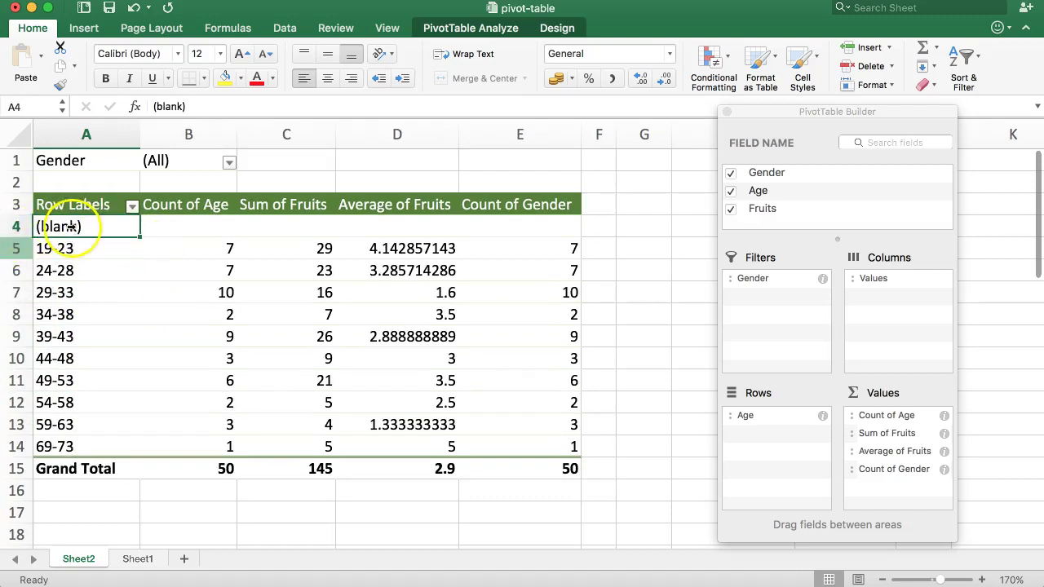
key(shift+space)
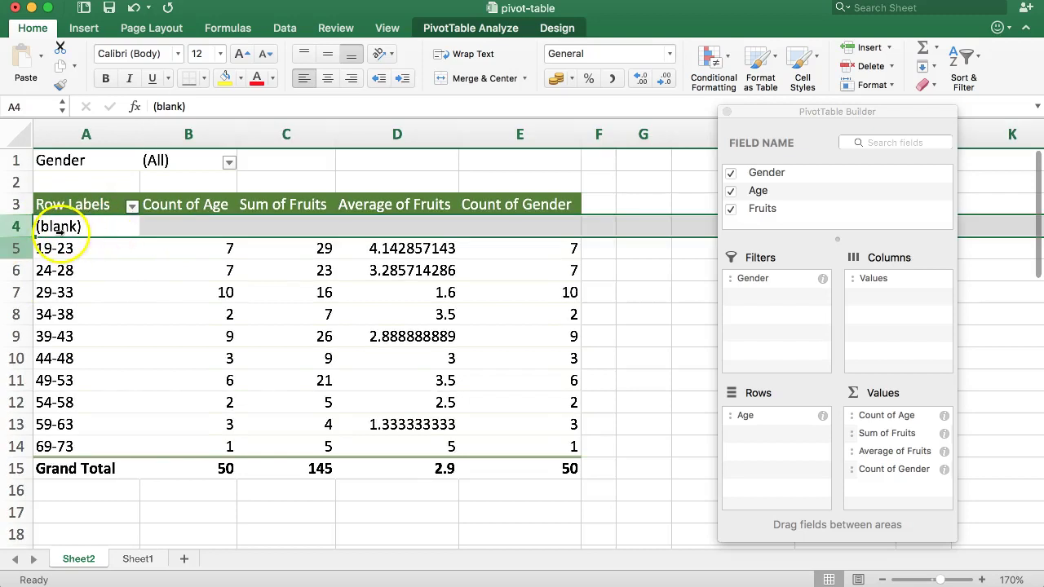
click(143, 277)
click(68, 227)
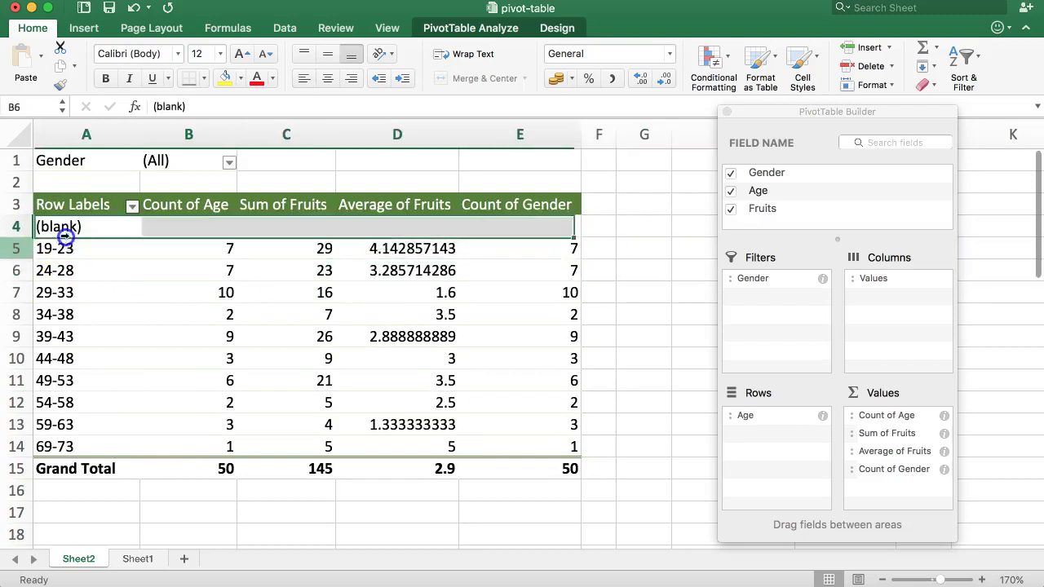
drag(74, 255, 522, 434)
click(219, 297)
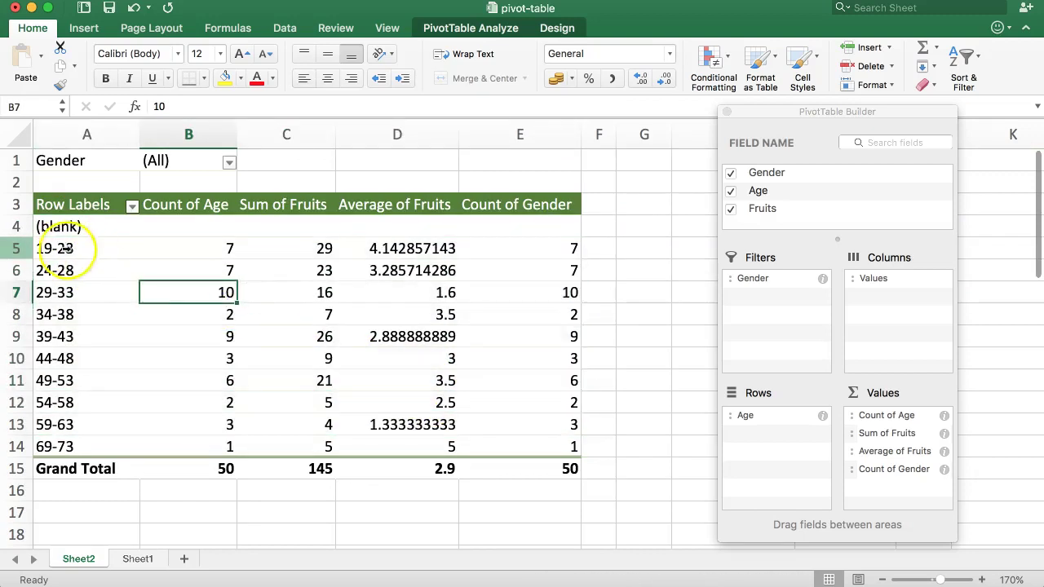
click(65, 227)
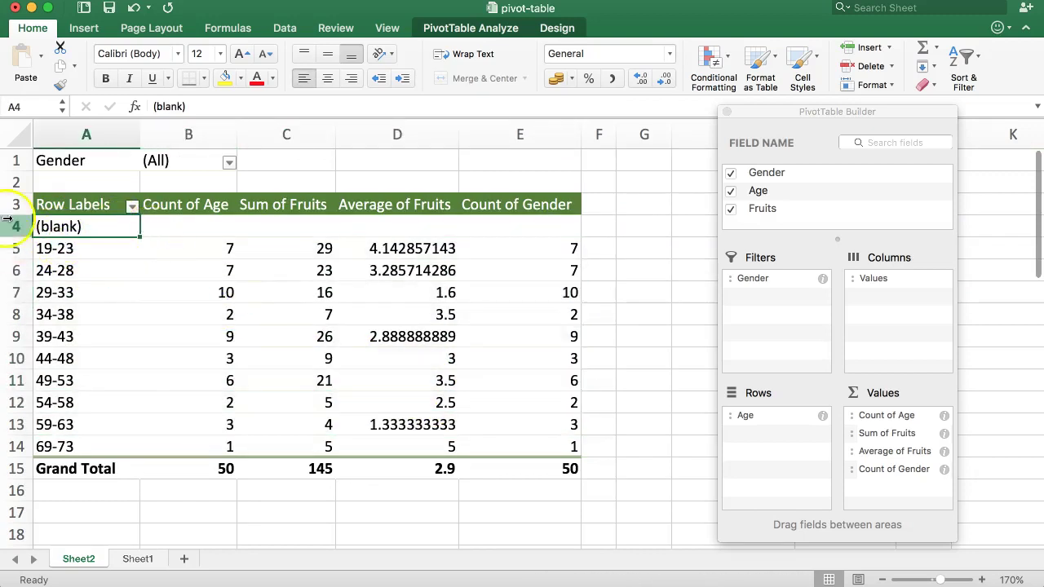
right_click(79, 228)
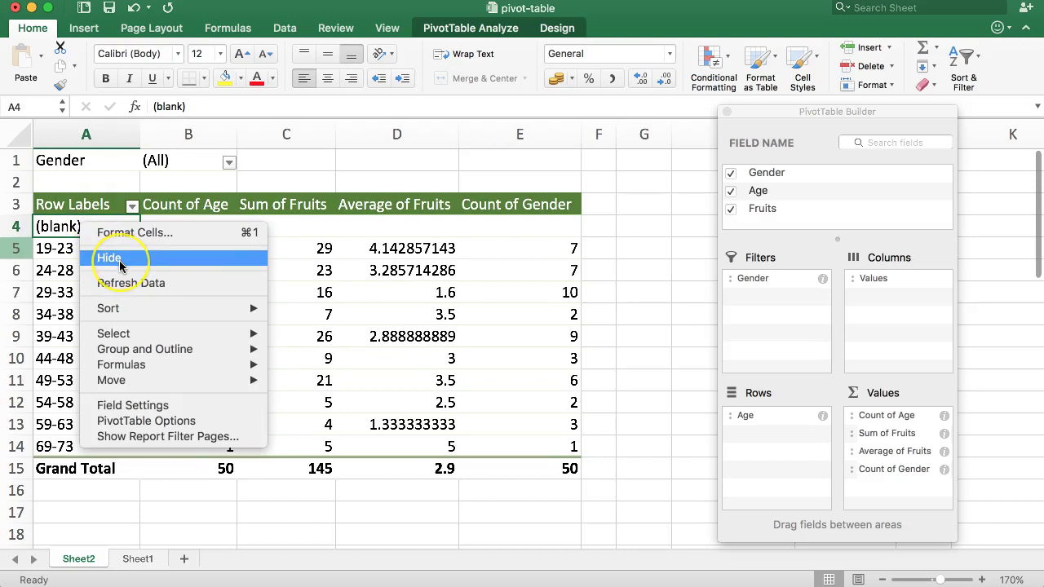
click(120, 261)
- Filter the pivot table's Gender field to show only V, excluding M and (blank)
click(61, 253)
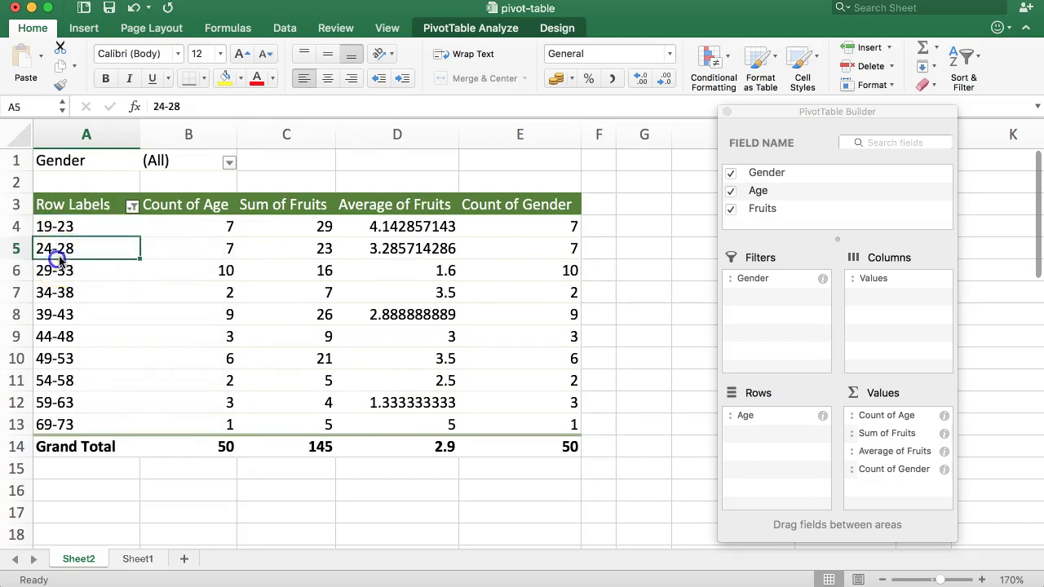
click(80, 225)
click(205, 159)
click(227, 162)
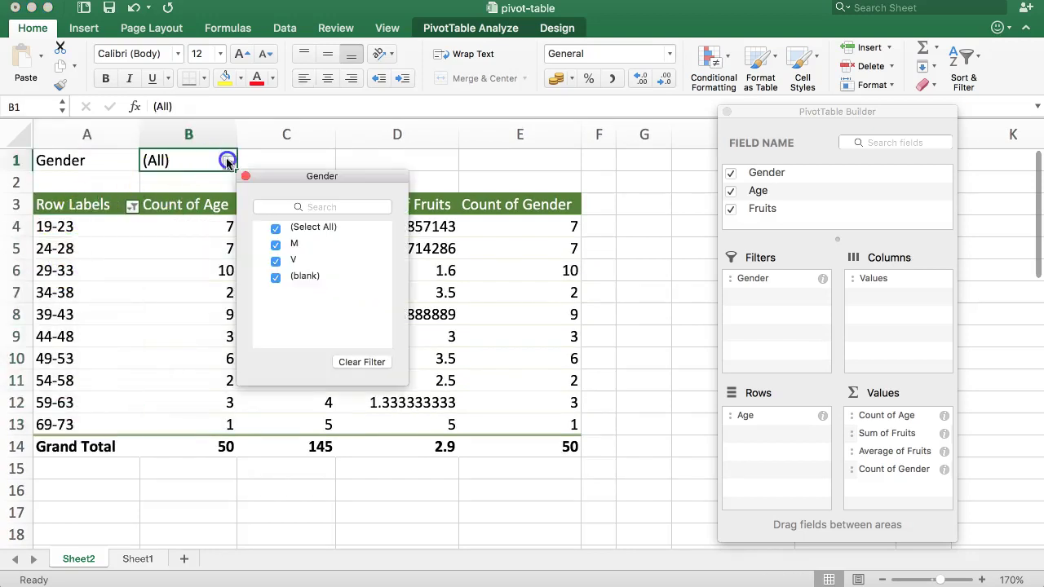
click(275, 278)
click(275, 261)
click(275, 229)
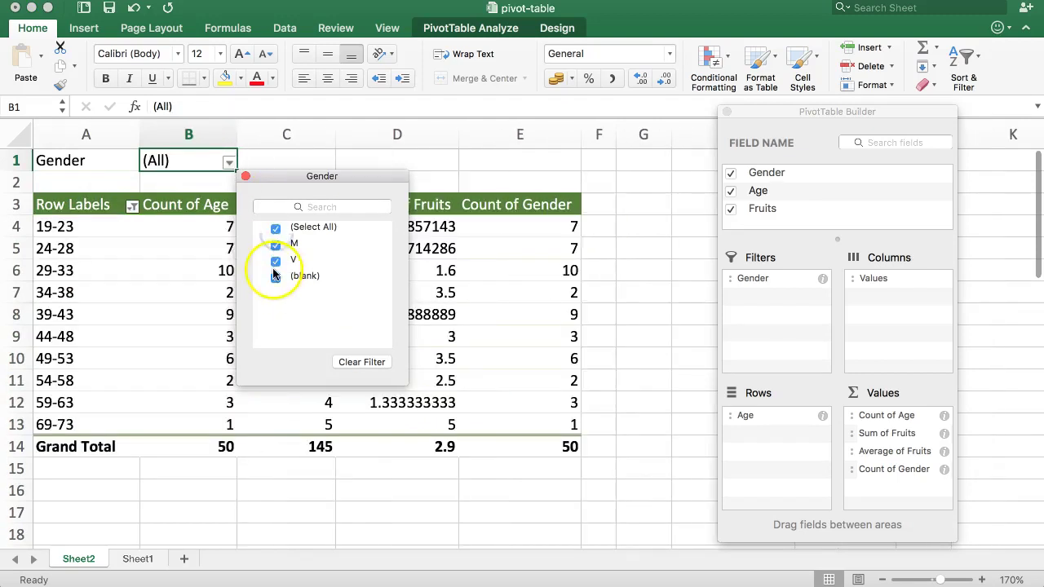
click(275, 229)
click(275, 276)
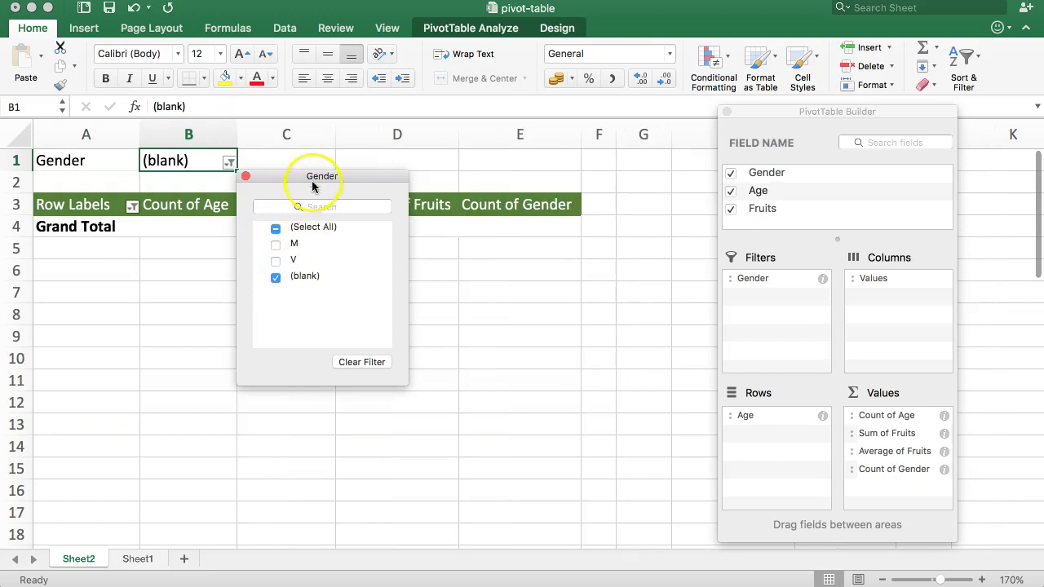
drag(312, 187, 505, 186)
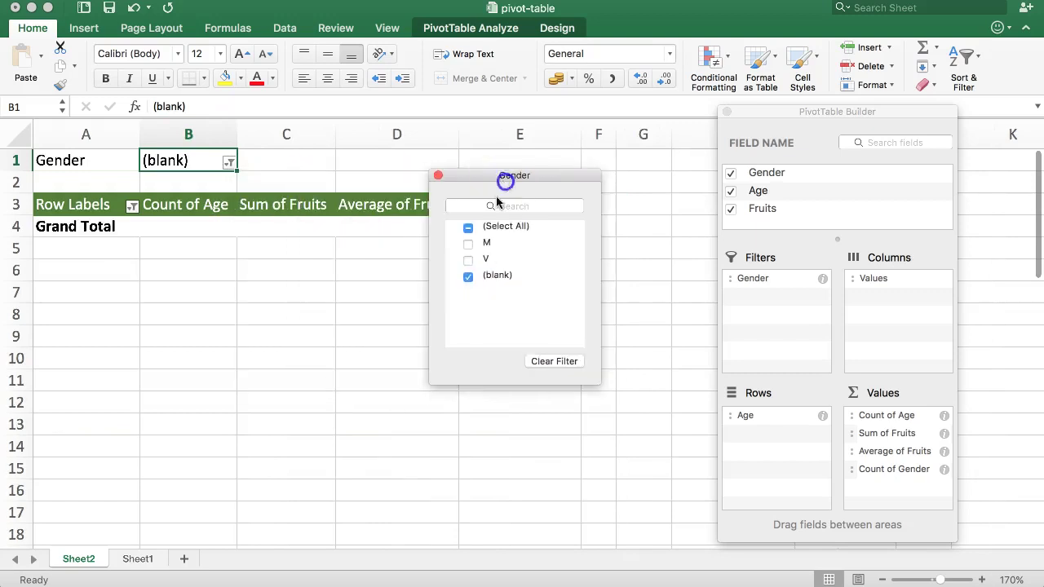
click(463, 278)
click(465, 261)
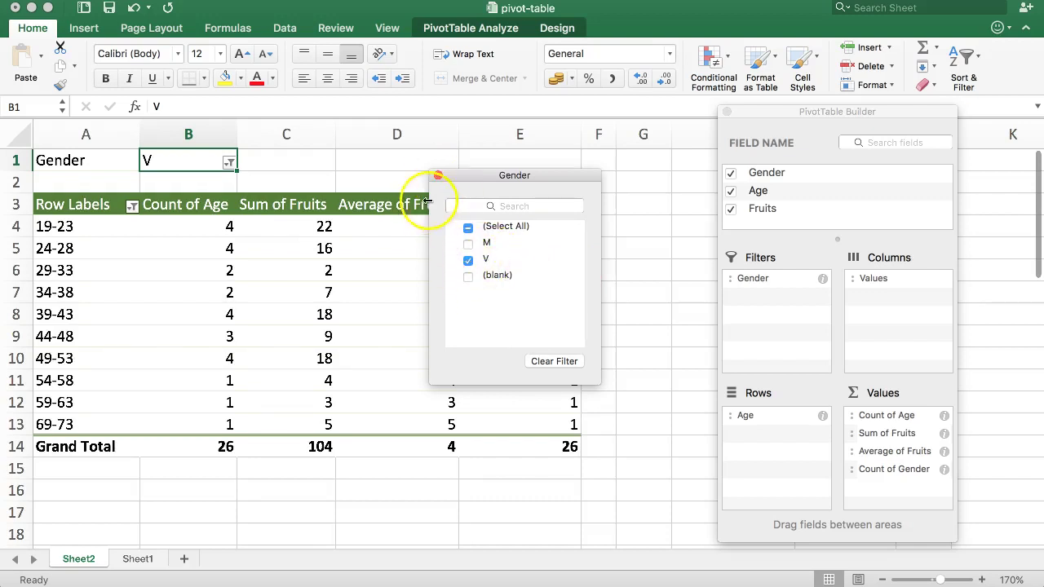
click(439, 177)
click(149, 226)
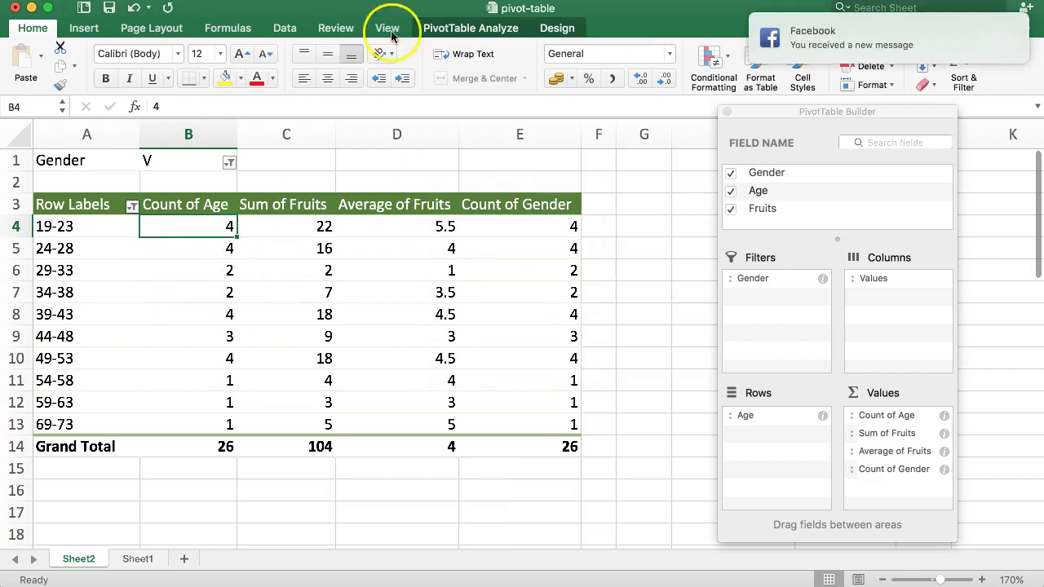
- Ungroup the five-year age brackets in the pivot table's row labels
click(62, 228)
right_click(63, 228)
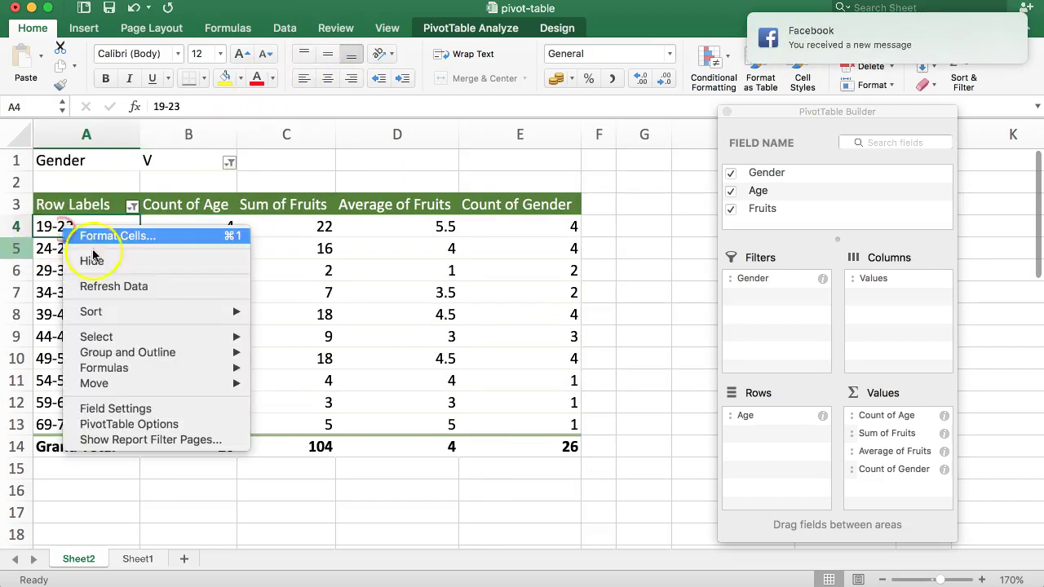
mouse_move(210, 351)
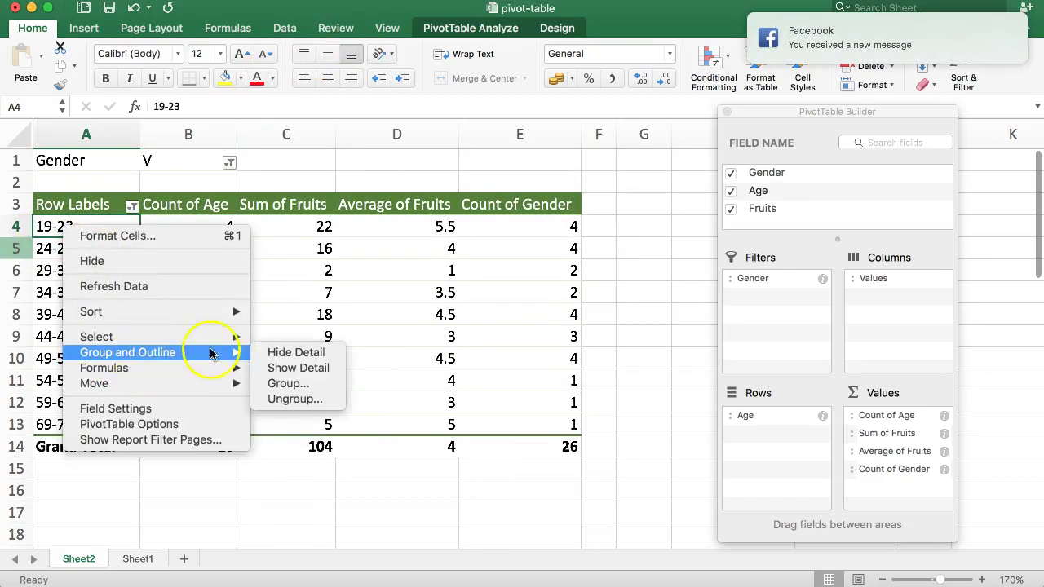
click(297, 400)
- Group the pivot table's individual ages starting at 15 and ending at 70, in intervals of 10
right_click(74, 242)
mouse_move(173, 366)
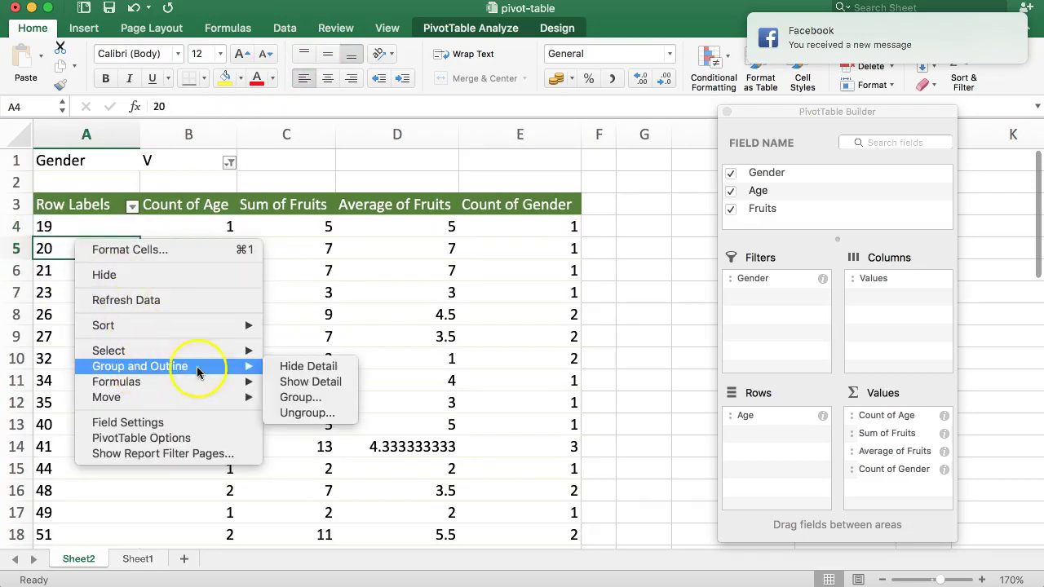
click(295, 398)
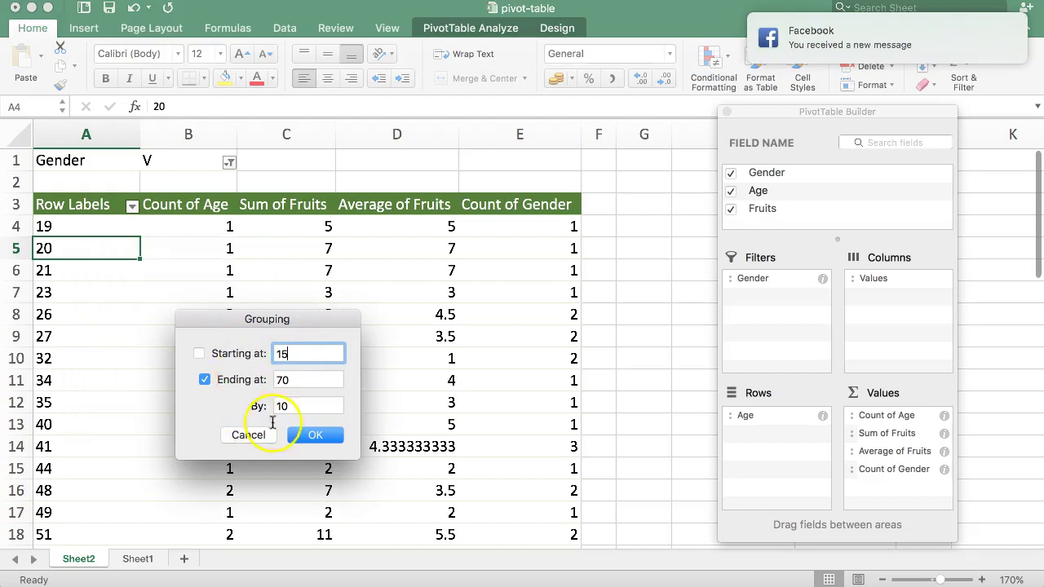
click(293, 408)
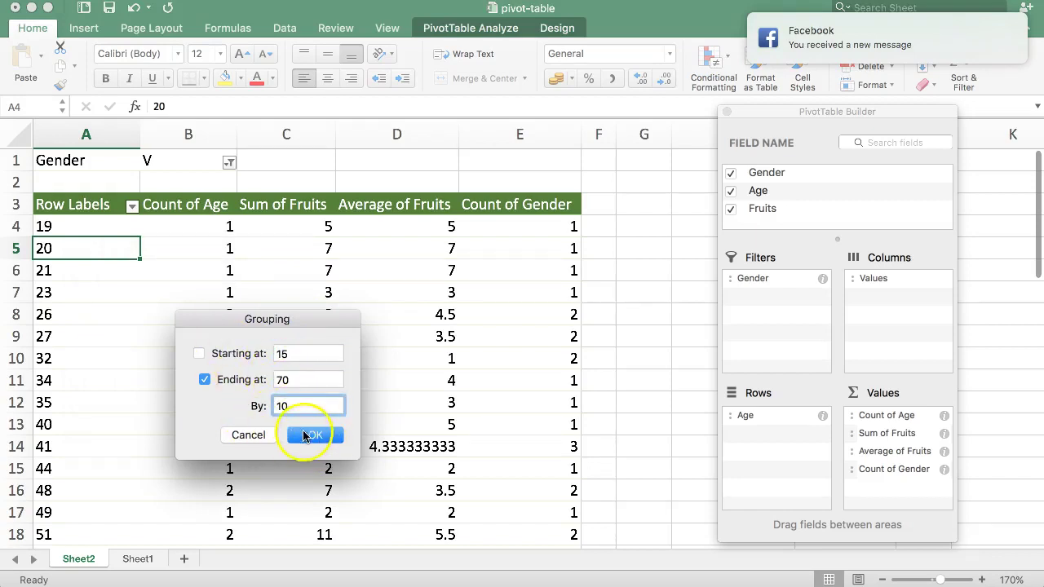
click(304, 437)
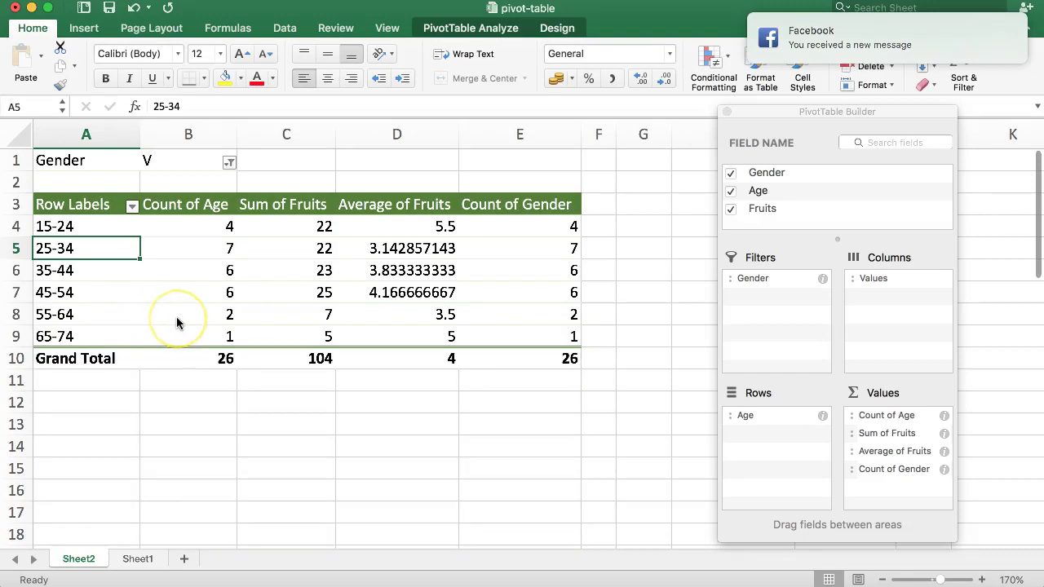